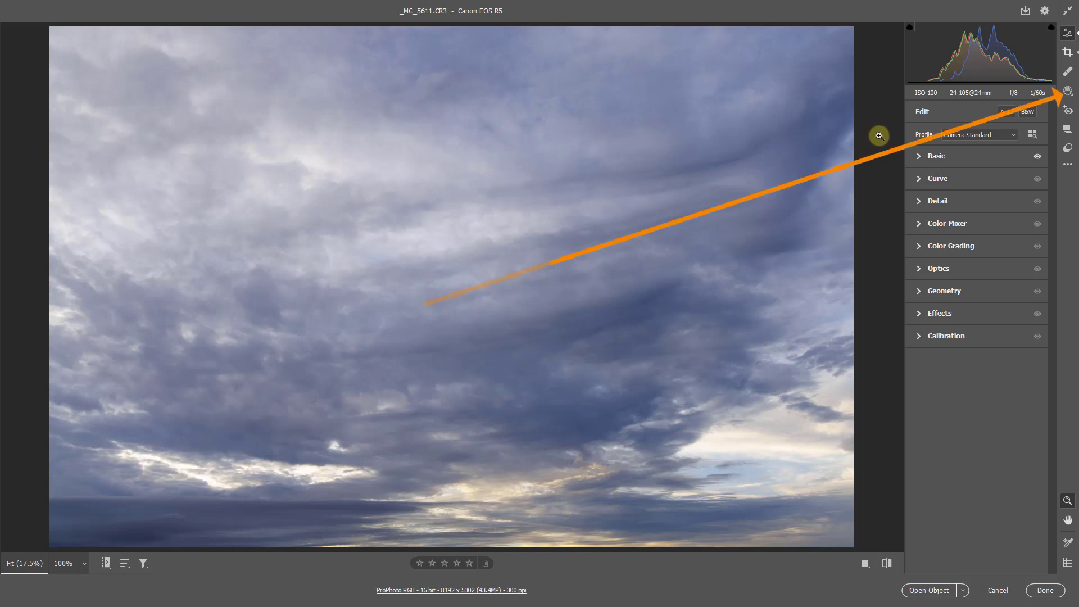
Draw a radial gradient circle over the upper-left sky, testing feather extremes and settling near 36.
{"action": "left_click", "coordinate": [1068, 93]}
{"action": "left_click", "coordinate": [947, 219]}
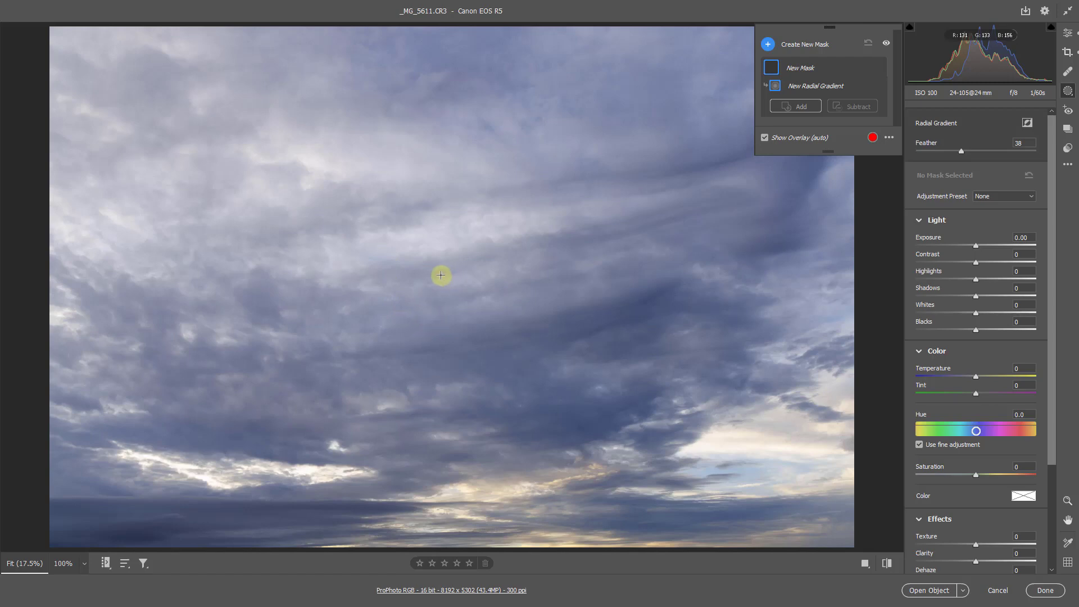
{"action": "left_click_drag", "start_coordinate": [410, 238], "coordinate": [526, 375]}
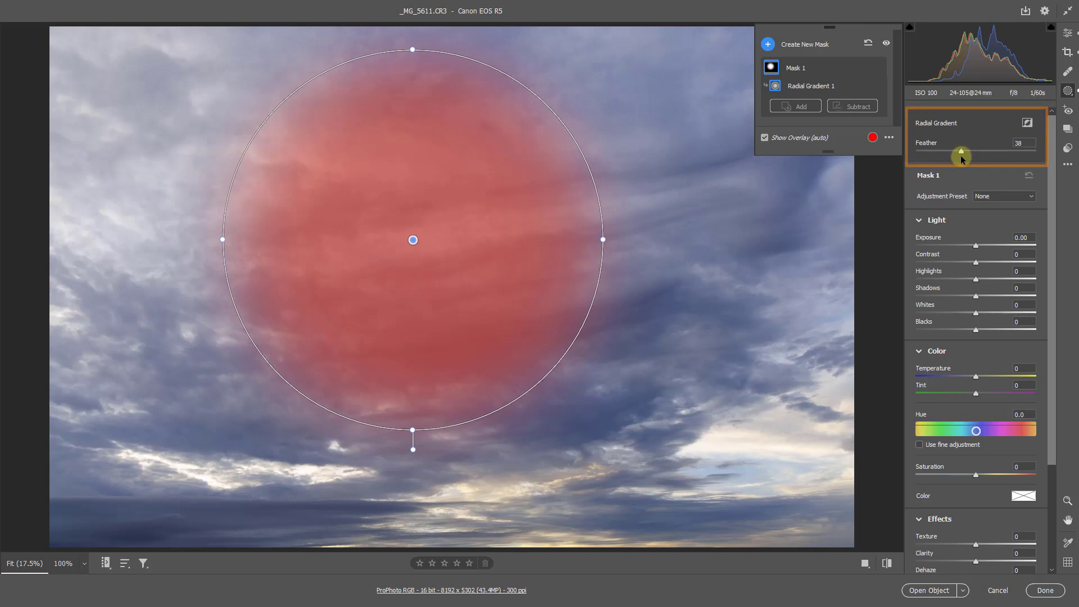
{"action": "left_click_drag", "start_coordinate": [961, 156], "coordinate": [911, 161]}
{"action": "left_click_drag", "start_coordinate": [1036, 151], "coordinate": [958, 153]}
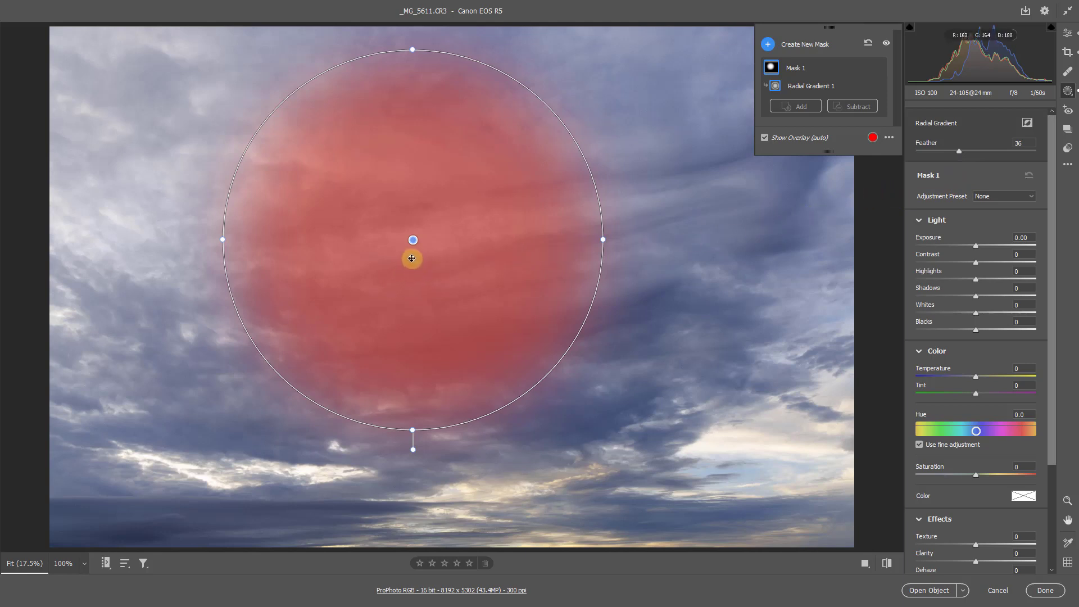
Move Radial Gradient 1 toward the sky's centre, widen it into an ellipse, and tilt it slightly clockwise.
{"action": "left_click_drag", "start_coordinate": [411, 256], "coordinate": [458, 281]}
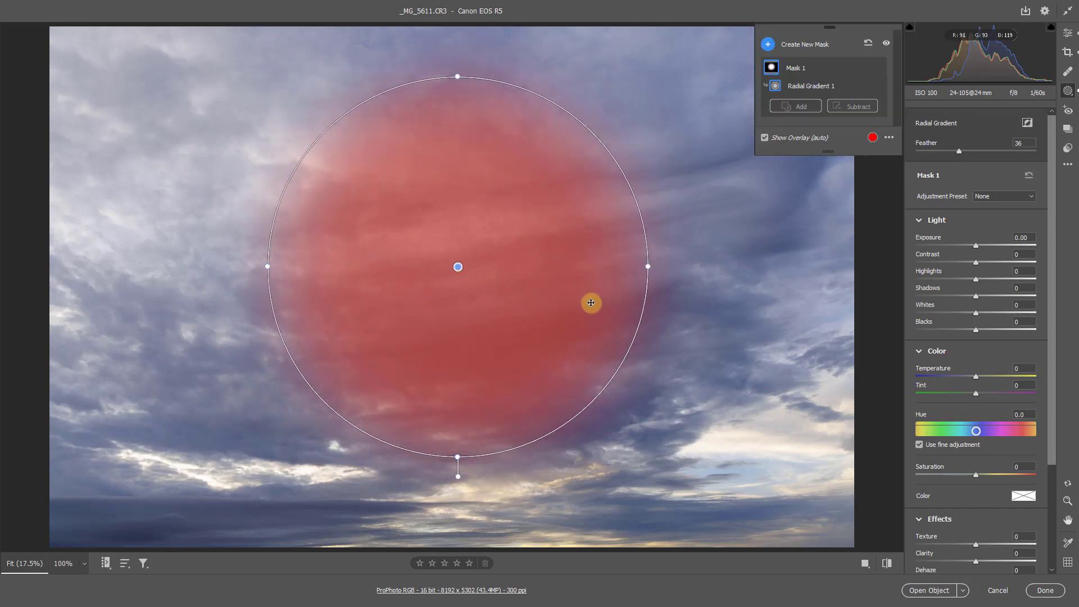
{"action": "left_click_drag", "start_coordinate": [646, 265], "coordinate": [813, 260]}
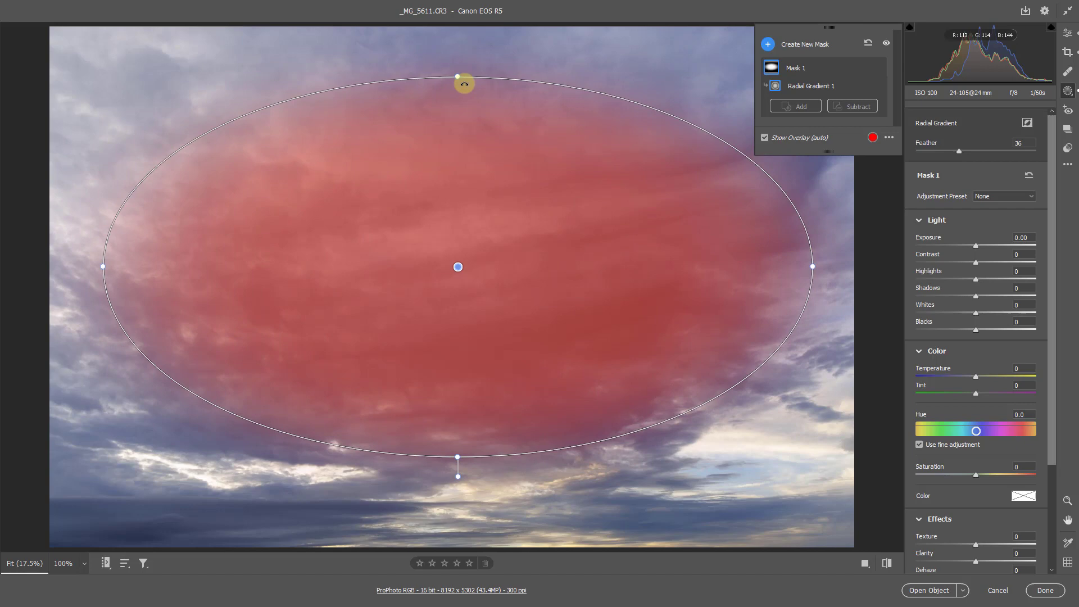
{"action": "left_click_drag", "start_coordinate": [460, 77], "coordinate": [457, 73]}
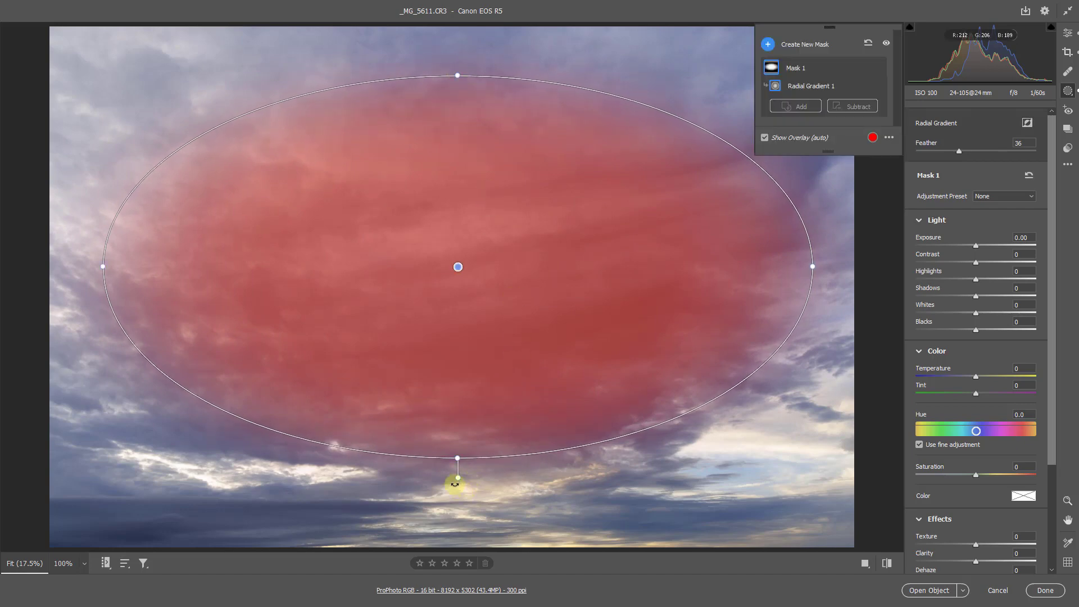
{"action": "mouse_move", "coordinate": [455, 479]}
{"action": "left_mouse_down"}
{"action": "mouse_move", "coordinate": [374, 474]}
{"action": "mouse_move", "coordinate": [386, 465]}
{"action": "mouse_move", "coordinate": [455, 484]}
{"action": "left_mouse_up"}
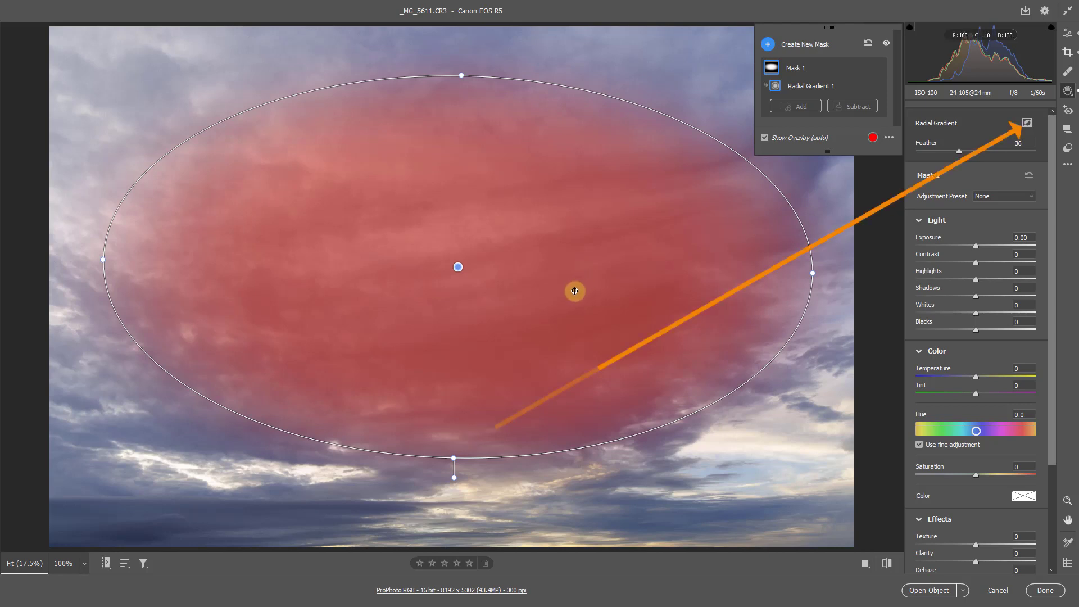
Compare inverted and normal views, then invert Radial Gradient 1 from its options menu to target the outer sky.
{"action": "left_click", "coordinate": [1028, 123]}
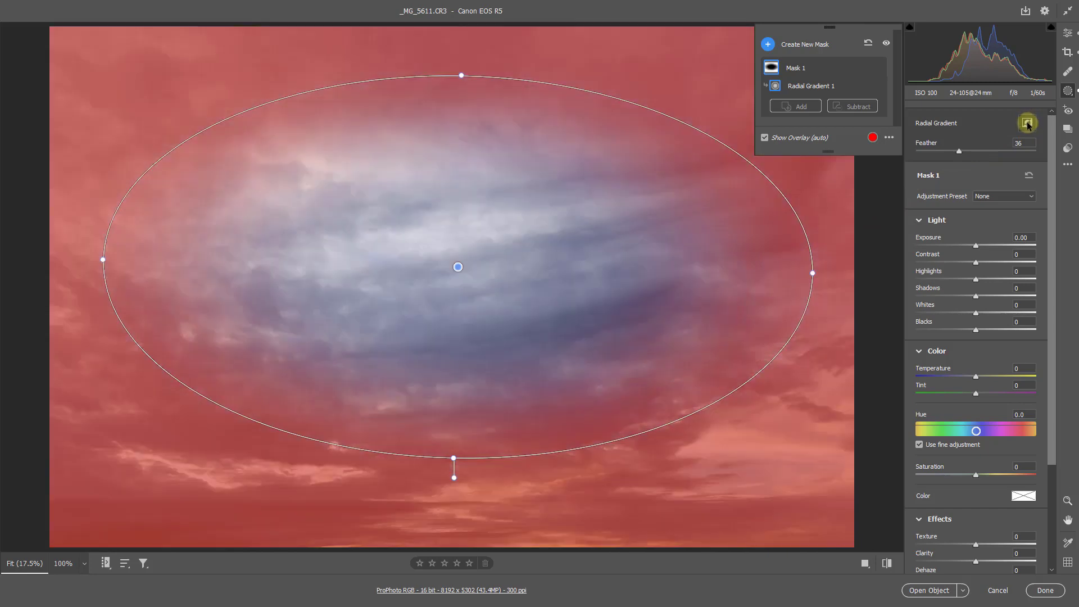
{"action": "left_click", "coordinate": [1028, 123]}
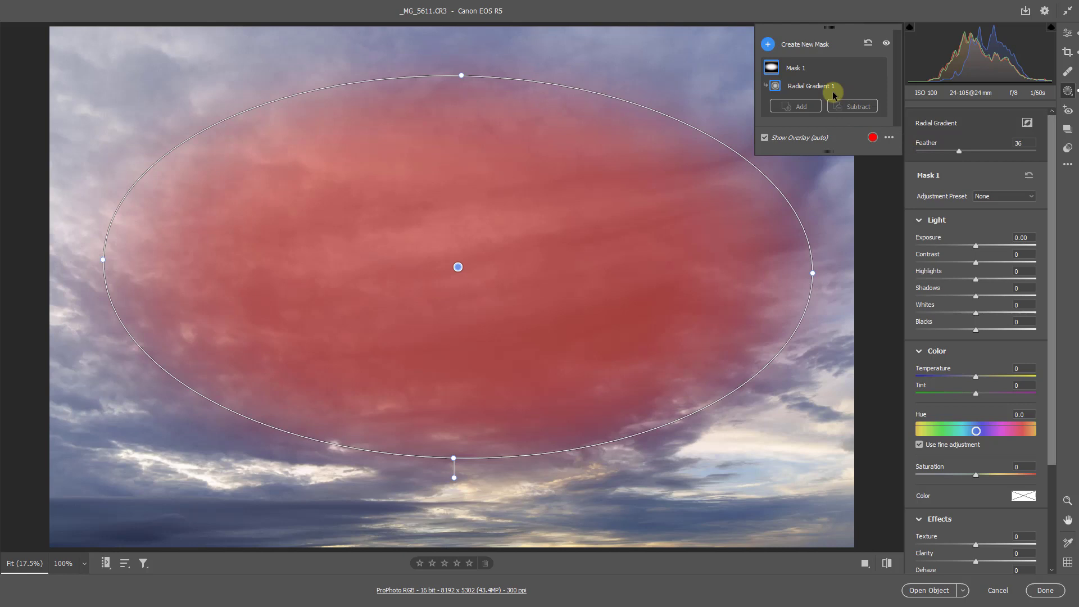
{"action": "left_click", "coordinate": [863, 86]}
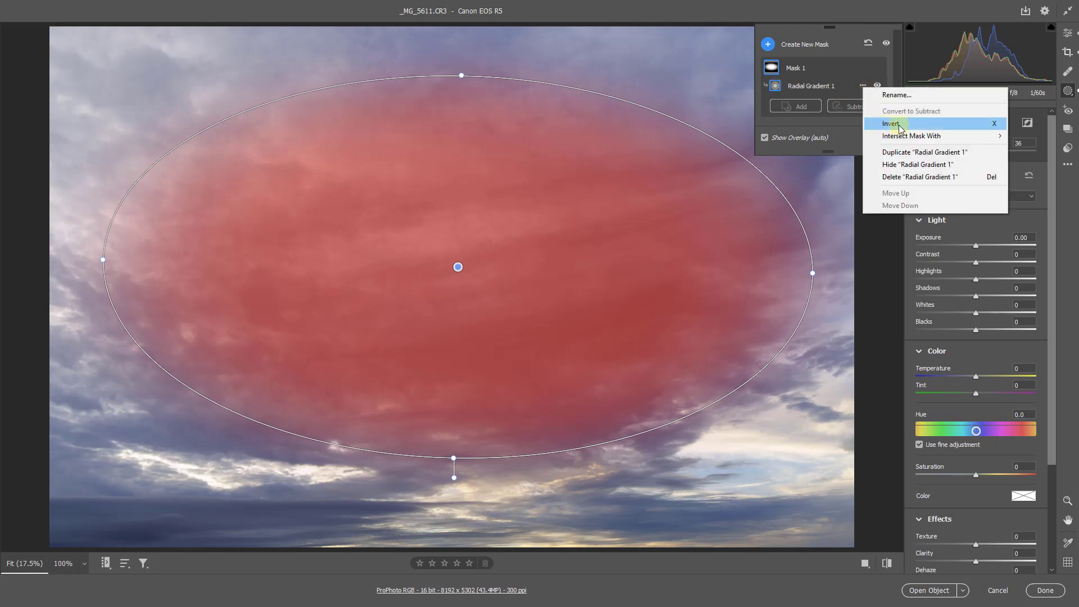
{"action": "left_click", "coordinate": [979, 127]}
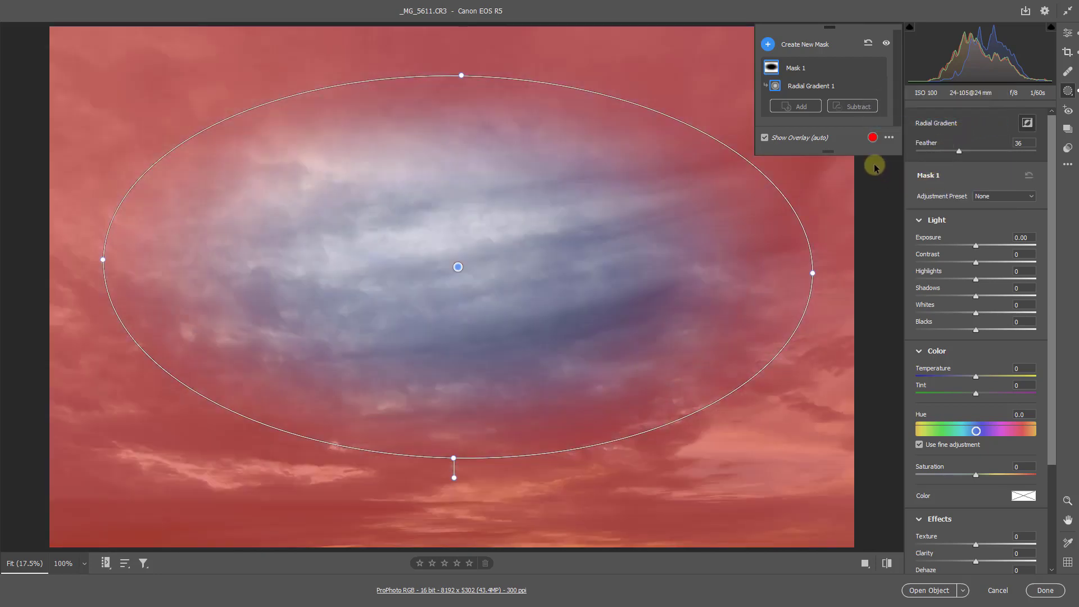
{"action": "left_click", "coordinate": [976, 246]}
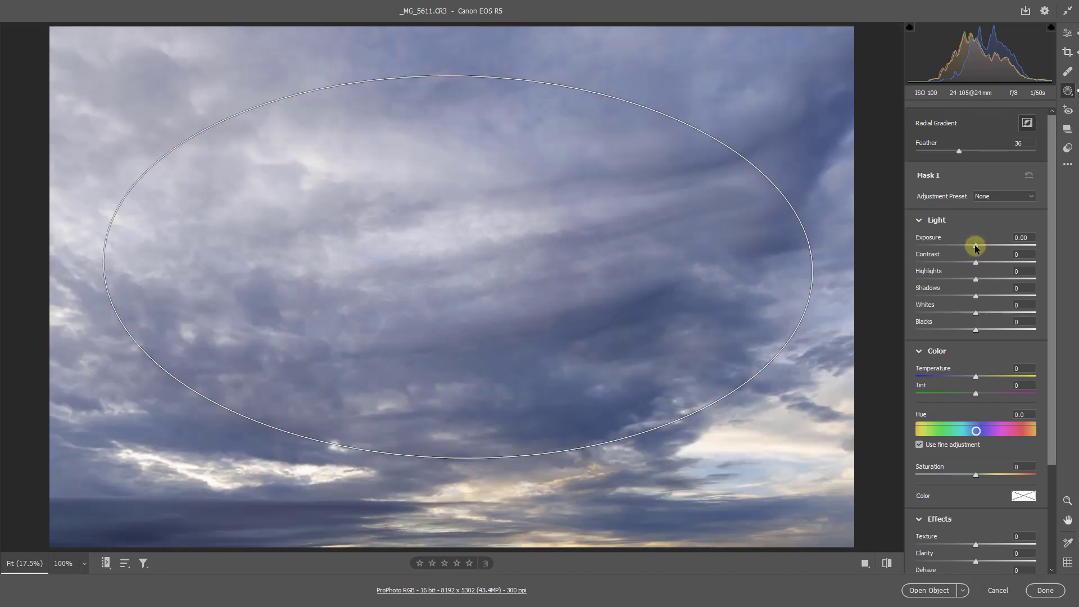
Darken the sky outside the ellipse to -0.70 exposure, enlarge the ellipse rightward and downward, and check the feather.
{"action": "left_click_drag", "start_coordinate": [975, 247], "coordinate": [963, 250]}
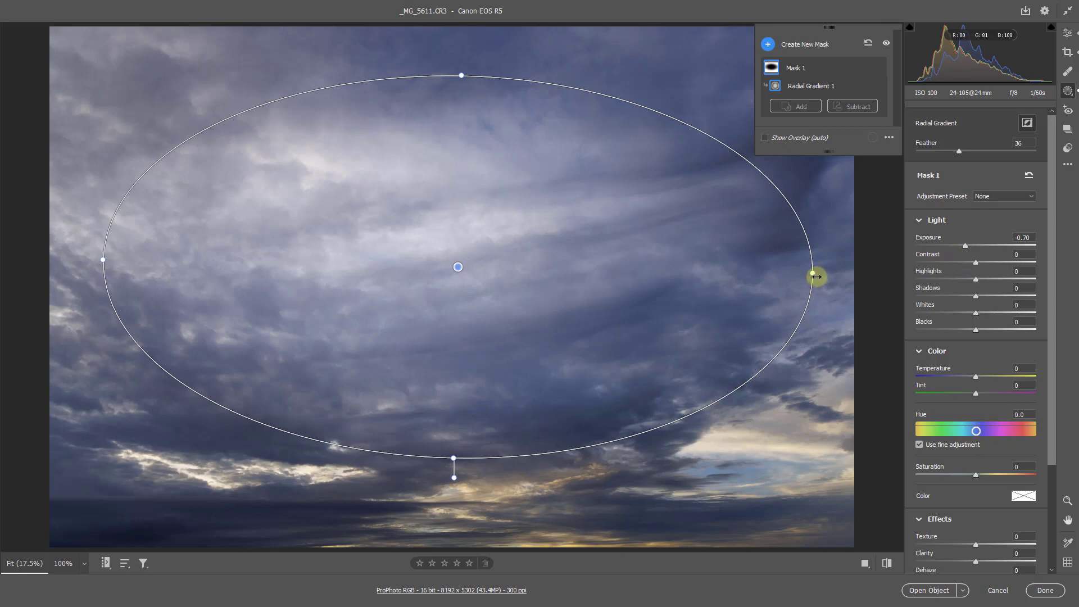
{"action": "left_click_drag", "start_coordinate": [813, 279], "coordinate": [823, 273]}
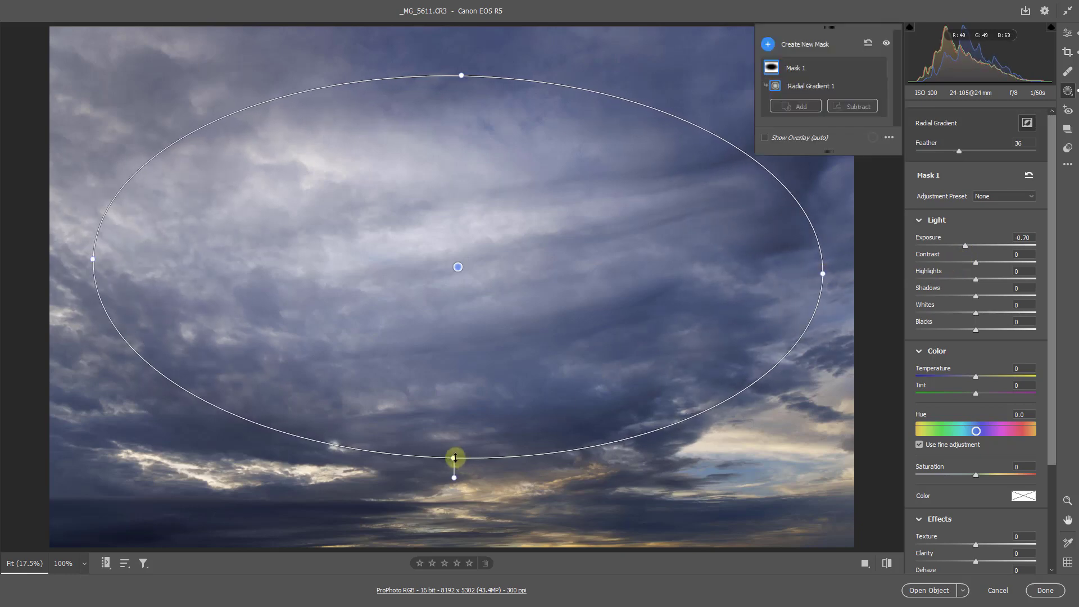
{"action": "left_click_drag", "start_coordinate": [453, 458], "coordinate": [453, 479]}
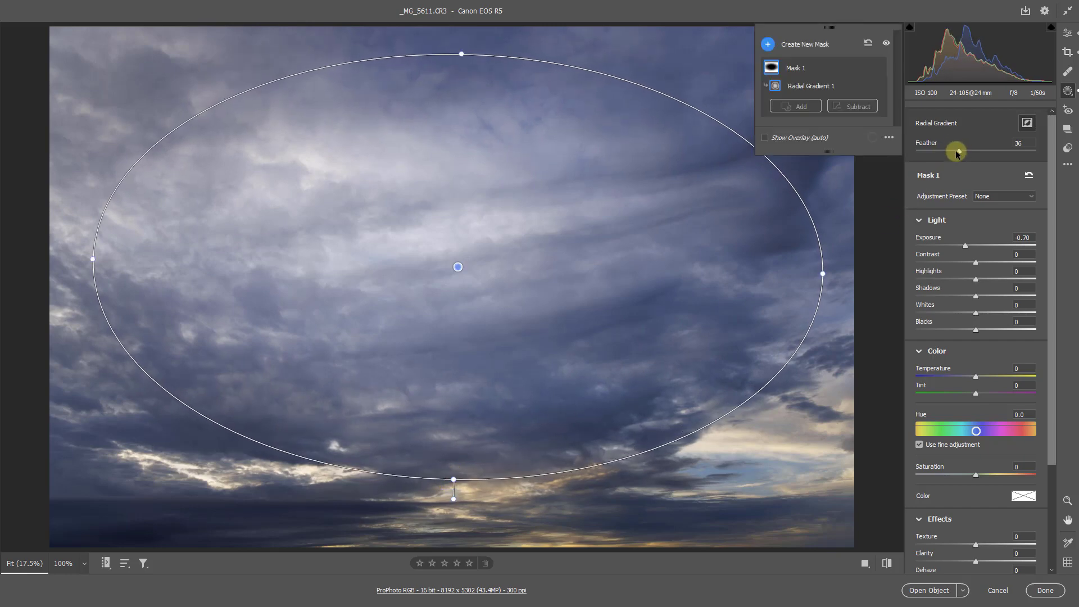
{"action": "left_click_drag", "start_coordinate": [958, 152], "coordinate": [951, 174]}
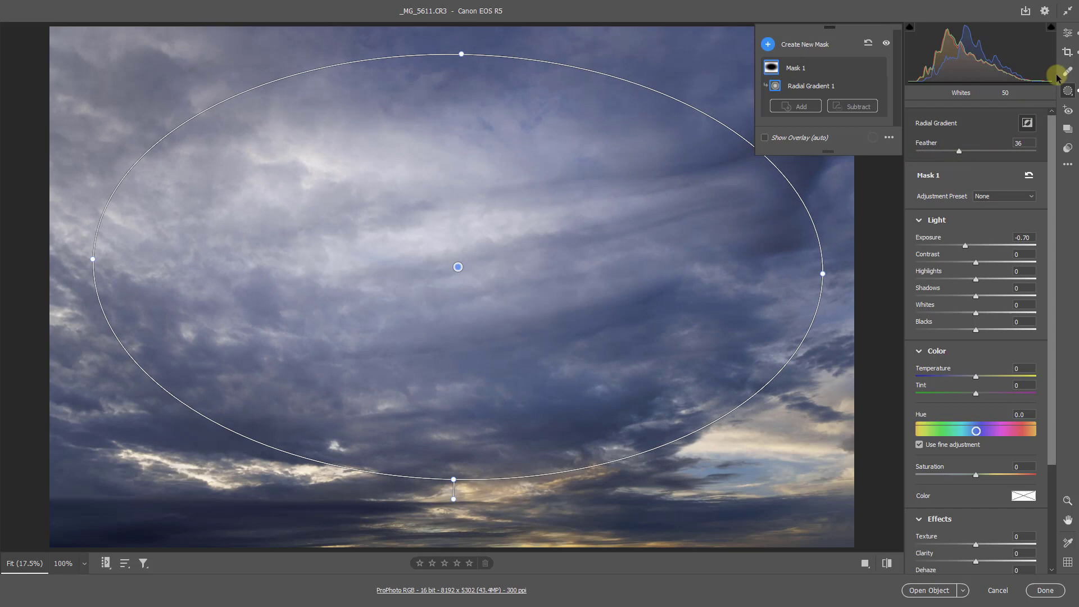
{"action": "left_click", "coordinate": [1068, 35]}
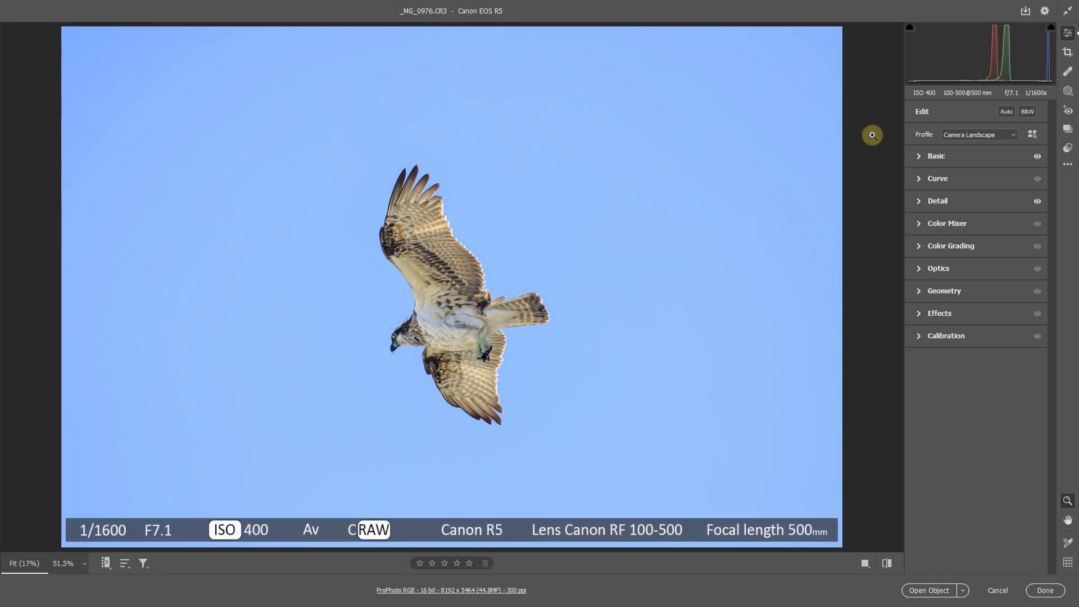
Draw a radial gradient circle centred on the bird and show its outline and handles.
{"action": "left_click", "coordinate": [1067, 92]}
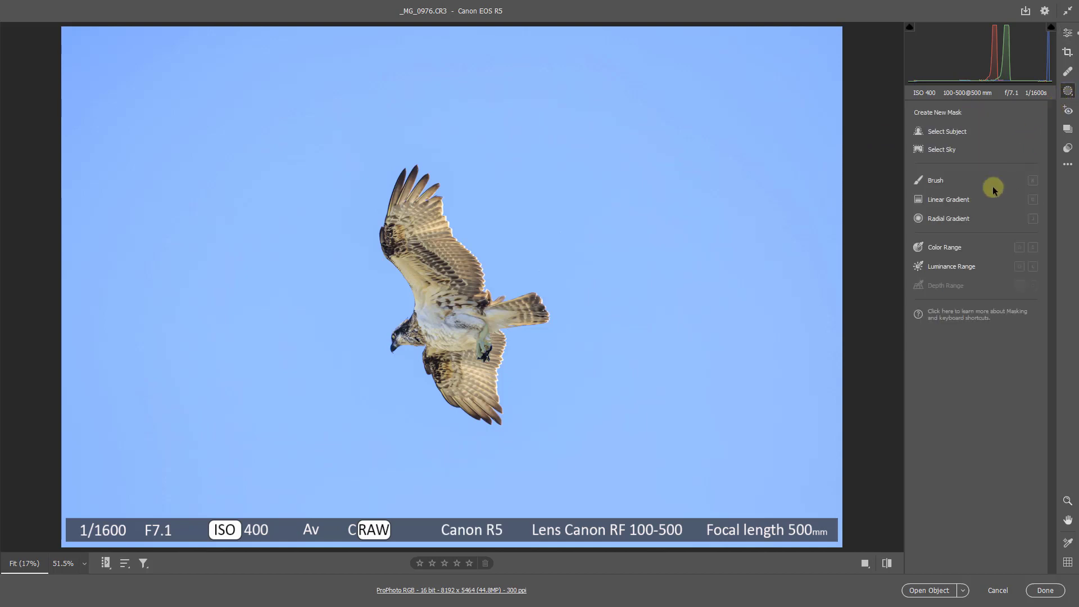
{"action": "left_click", "coordinate": [927, 220]}
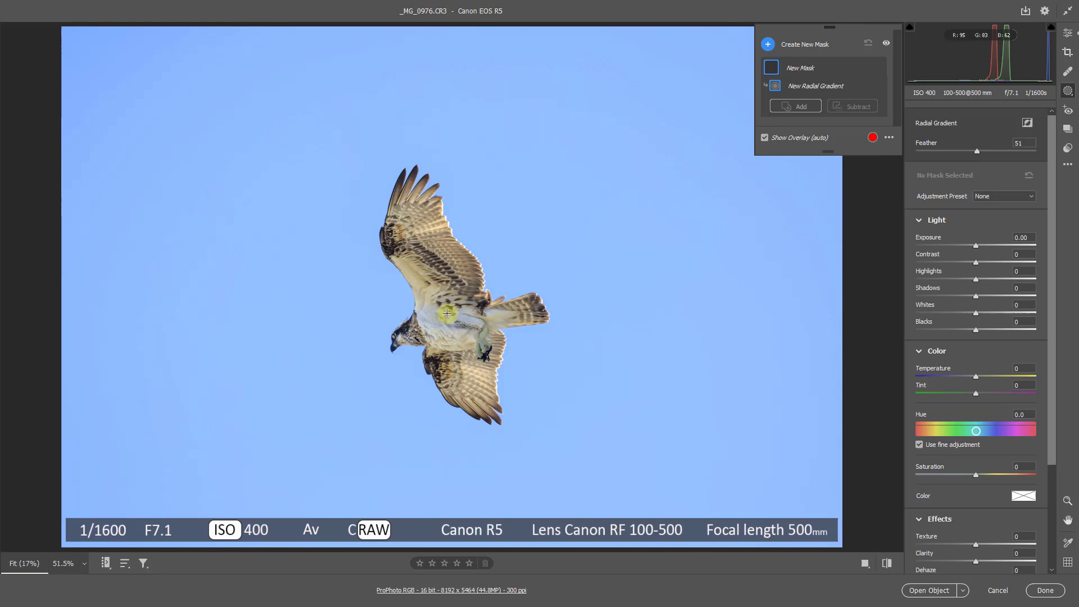
{"action": "left_click_drag", "start_coordinate": [447, 313], "coordinate": [585, 397]}
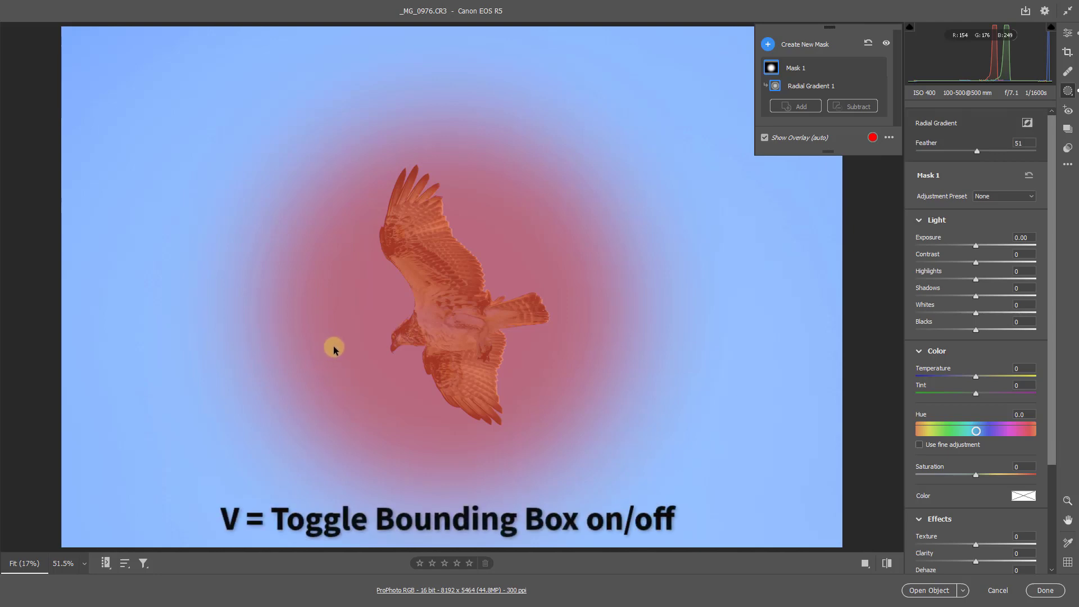
{"action": "key", "text": "v"}
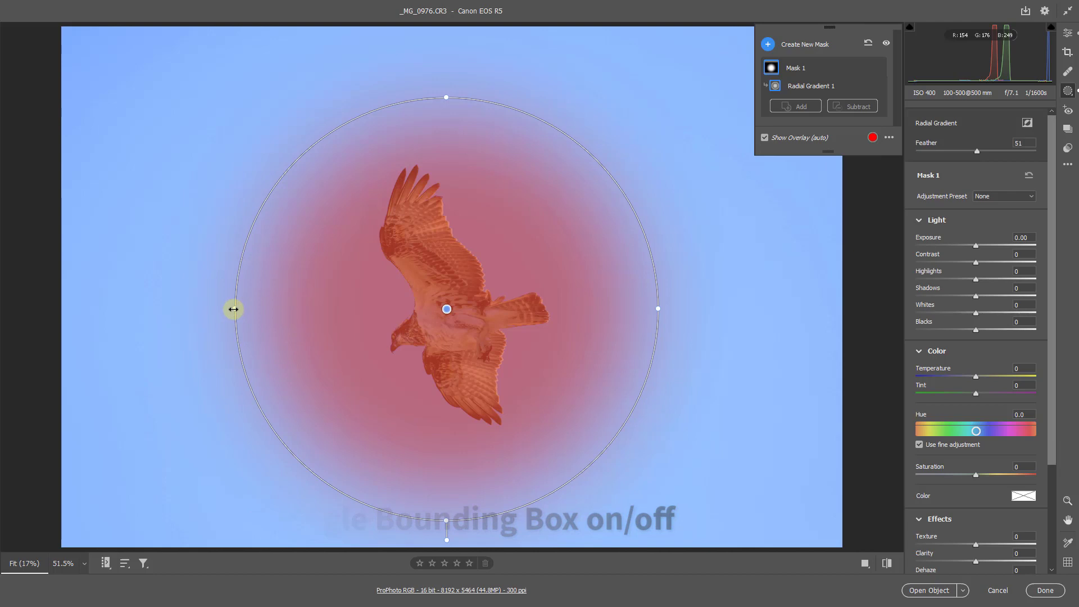
Narrow the gradient into an ellipse tilted to follow the bird, then invert it.
{"action": "left_click_drag", "start_coordinate": [235, 308], "coordinate": [255, 312]}
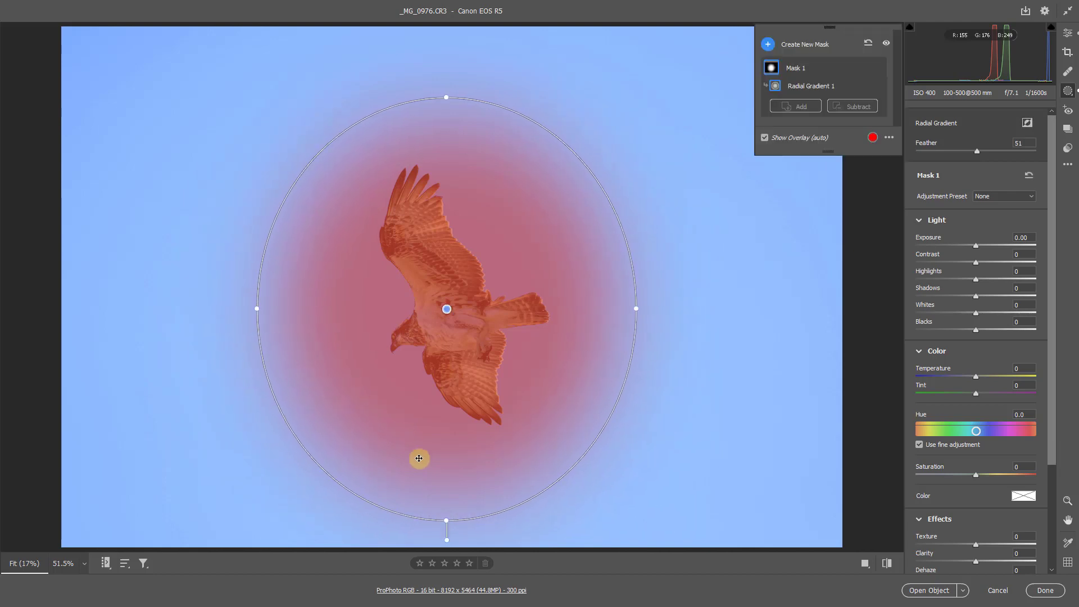
{"action": "left_click_drag", "start_coordinate": [448, 540], "coordinate": [592, 520]}
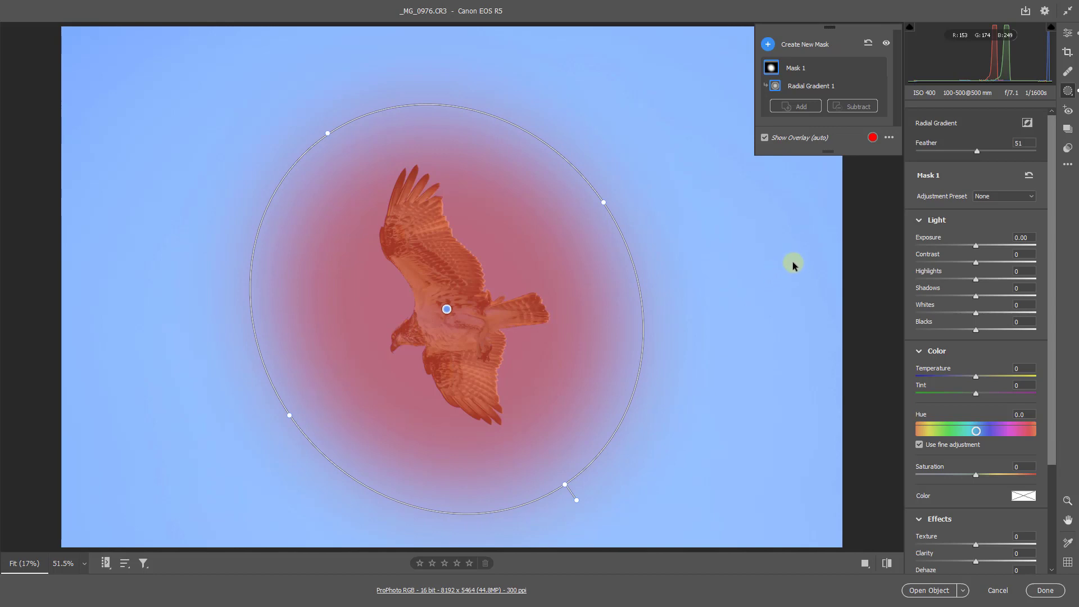
{"action": "key", "text": "apostrophe"}
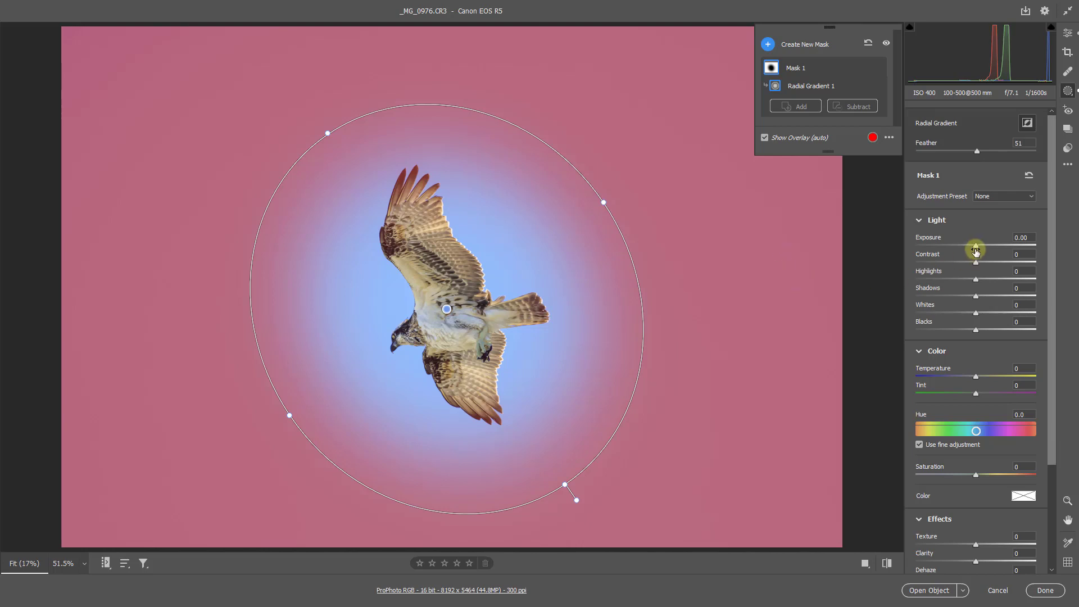
Lower the exposure around the bird to -0.25, then start a second radial gradient with Shift+J.
{"action": "left_click_drag", "start_coordinate": [975, 248], "coordinate": [971, 248]}
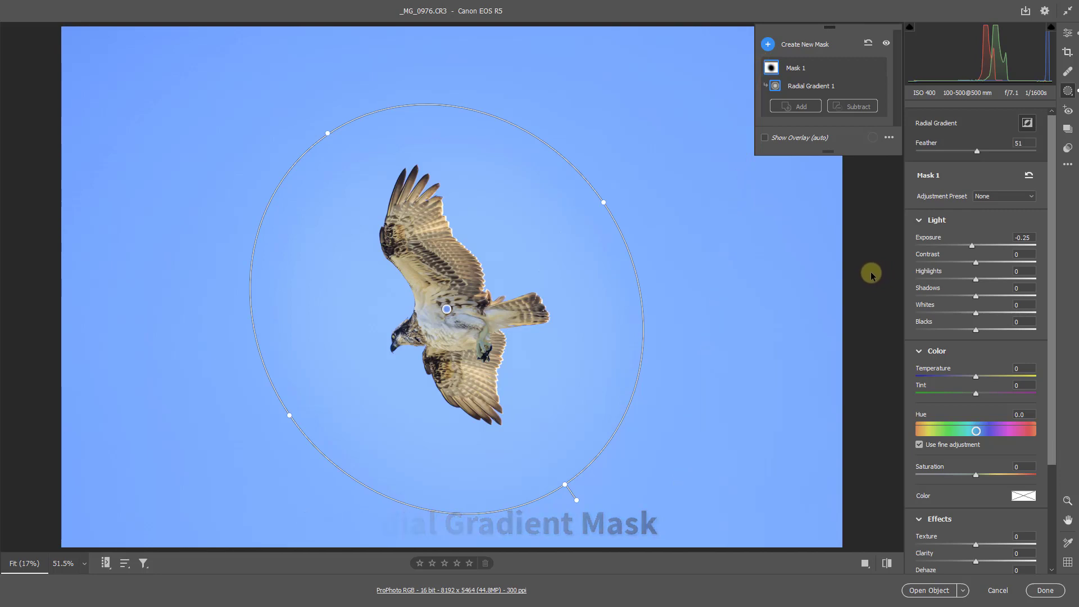
{"action": "key", "text": "j"}
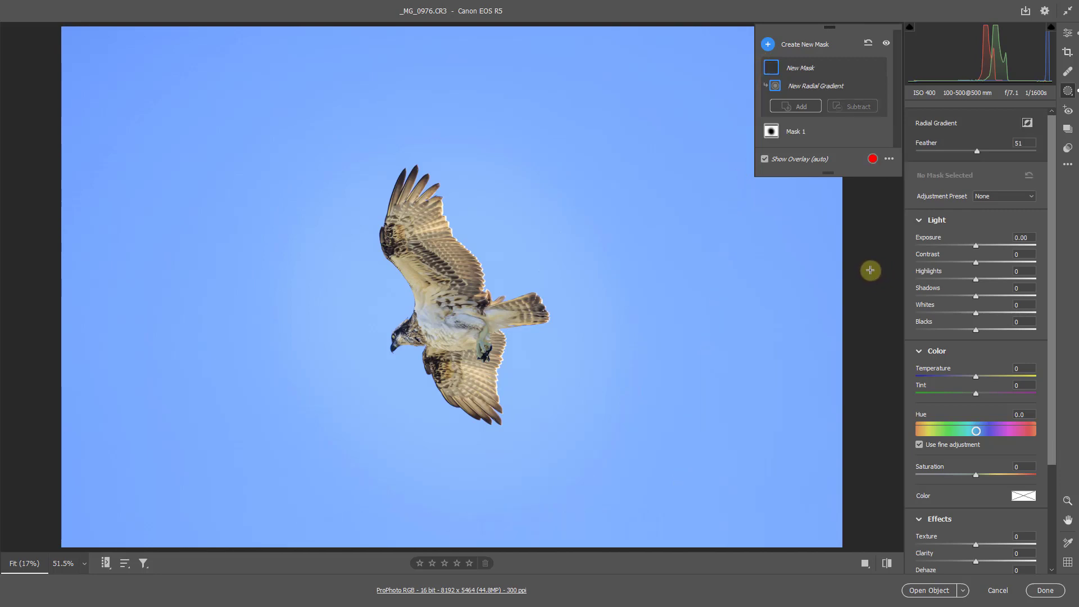
Create a full-frame radial gradient, invert it to target the edges, and zoom out.
{"action": "double_click", "coordinate": [497, 259]}
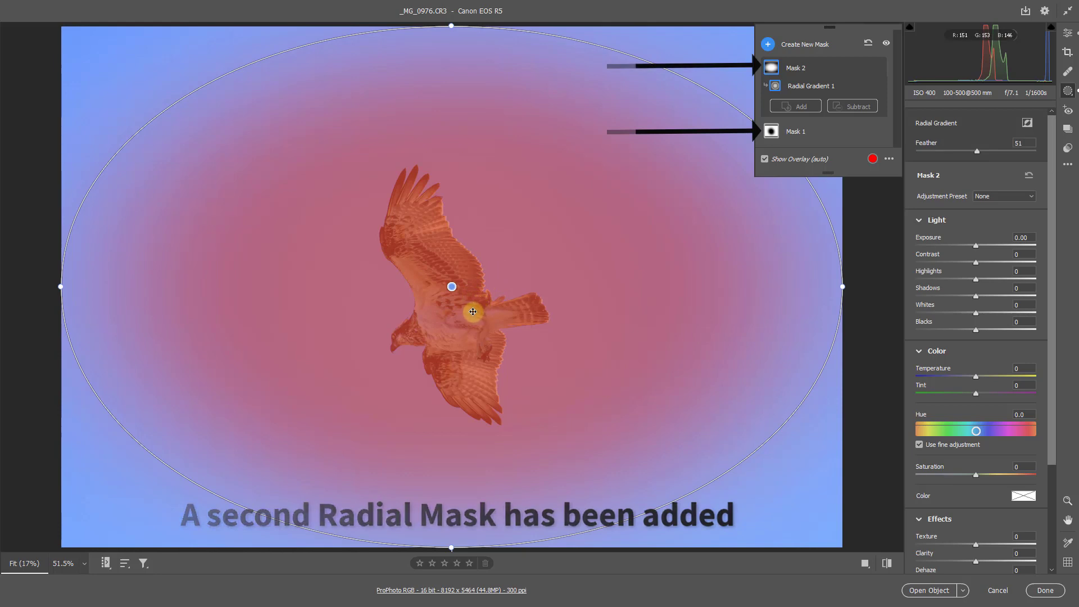
{"action": "key", "text": "apostrophe"}
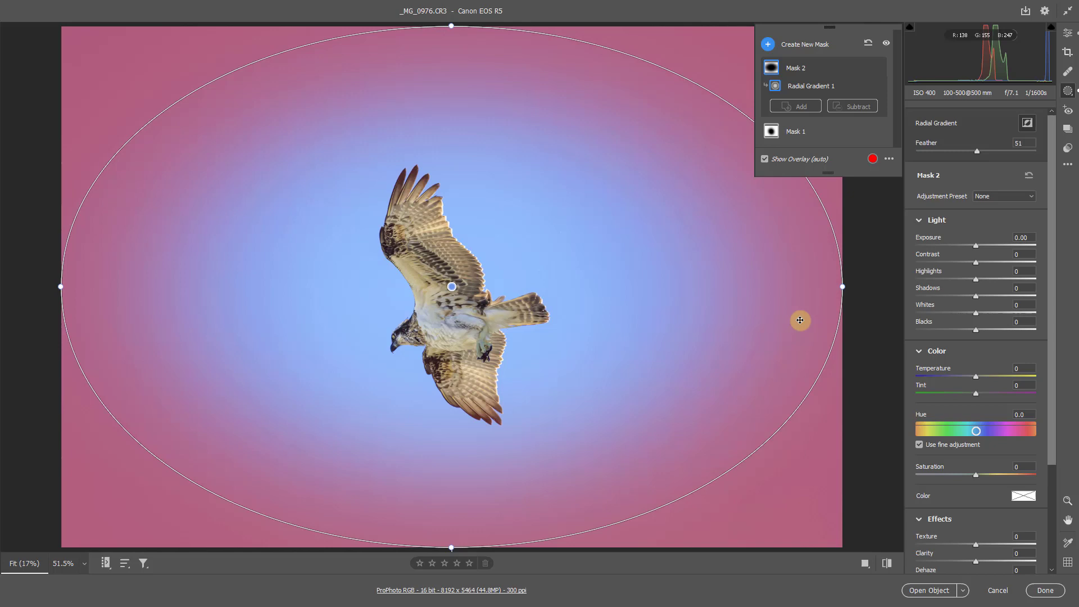
{"action": "key", "text": "z"}
{"action": "left_click_drag", "start_coordinate": [800, 317], "coordinate": [783, 315]}
Stretch the ellipse past the photo's sides and top, and set its exposure to -0.35.
{"action": "left_click_drag", "start_coordinate": [835, 293], "coordinate": [875, 292]}
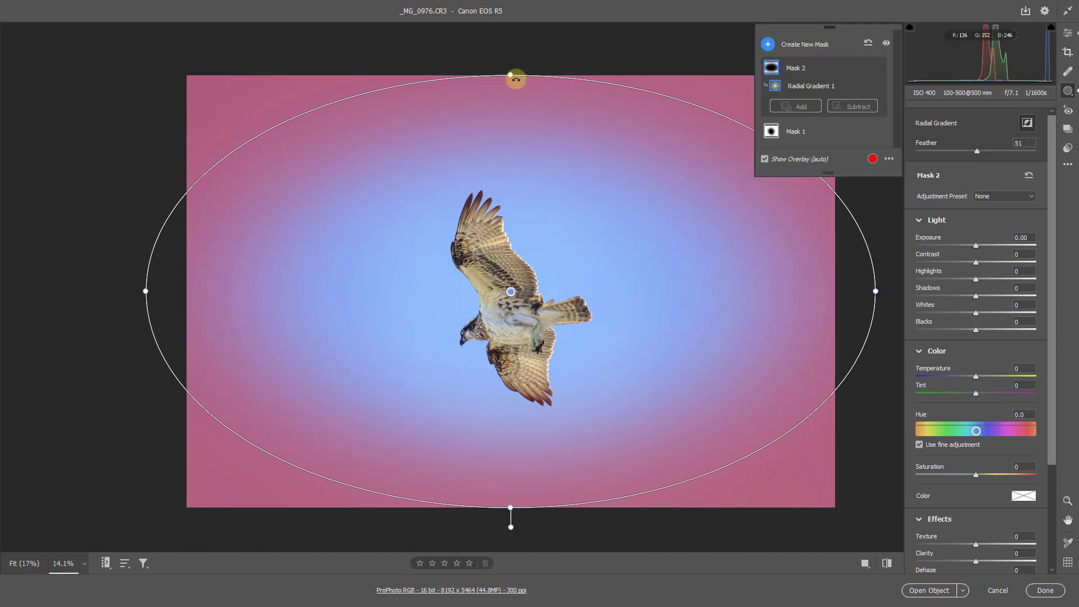
{"action": "left_click_drag", "start_coordinate": [512, 76], "coordinate": [510, 34]}
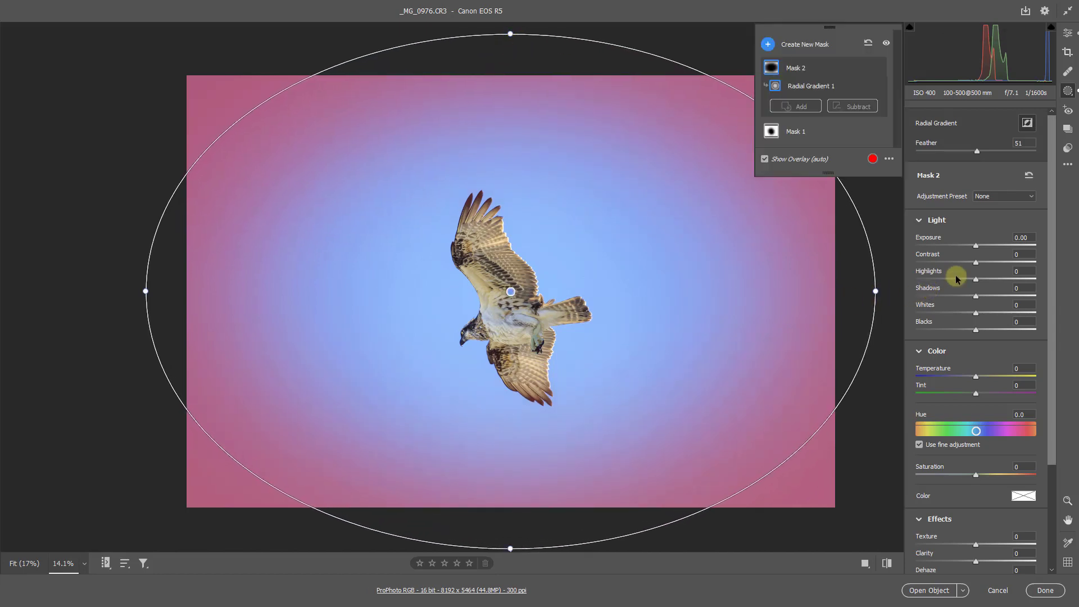
{"action": "left_click_drag", "start_coordinate": [975, 247], "coordinate": [970, 251]}
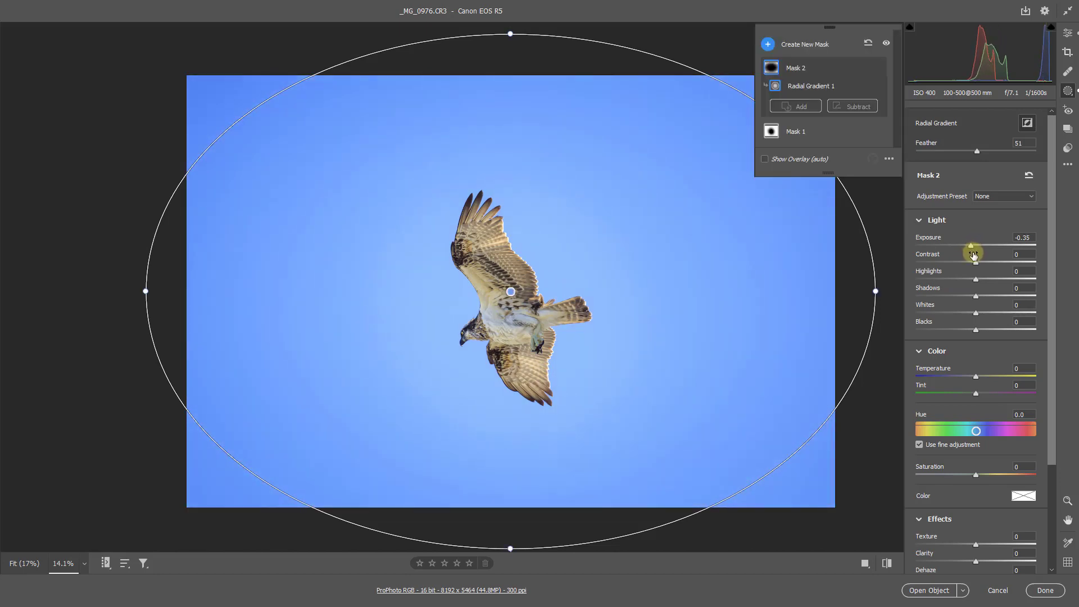
Leave masking for the main edit settings and fit the whole photo to the view with Ctrl+0.
{"action": "left_click", "coordinate": [1066, 36]}
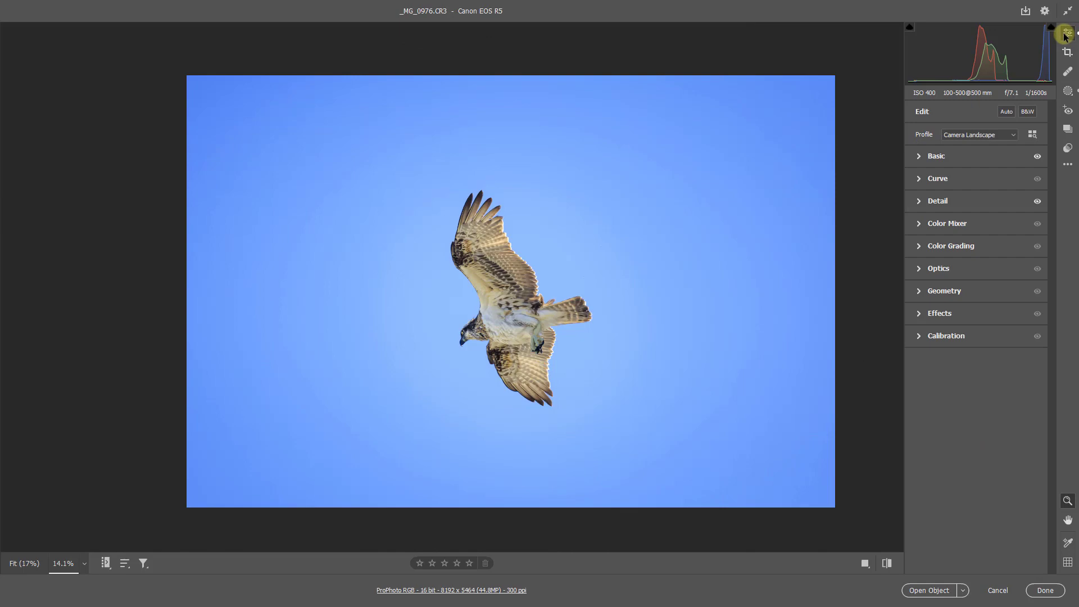
{"action": "key", "text": "ctrl+0"}
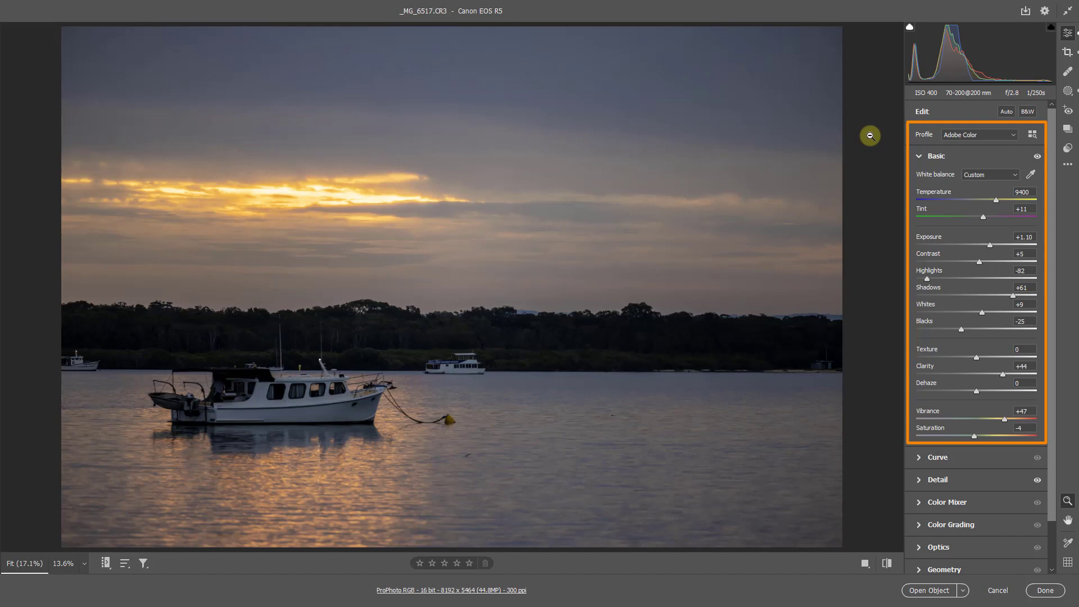
Show the boat photo's five masks and switch the Top mask back on.
{"action": "left_click", "coordinate": [1070, 91]}
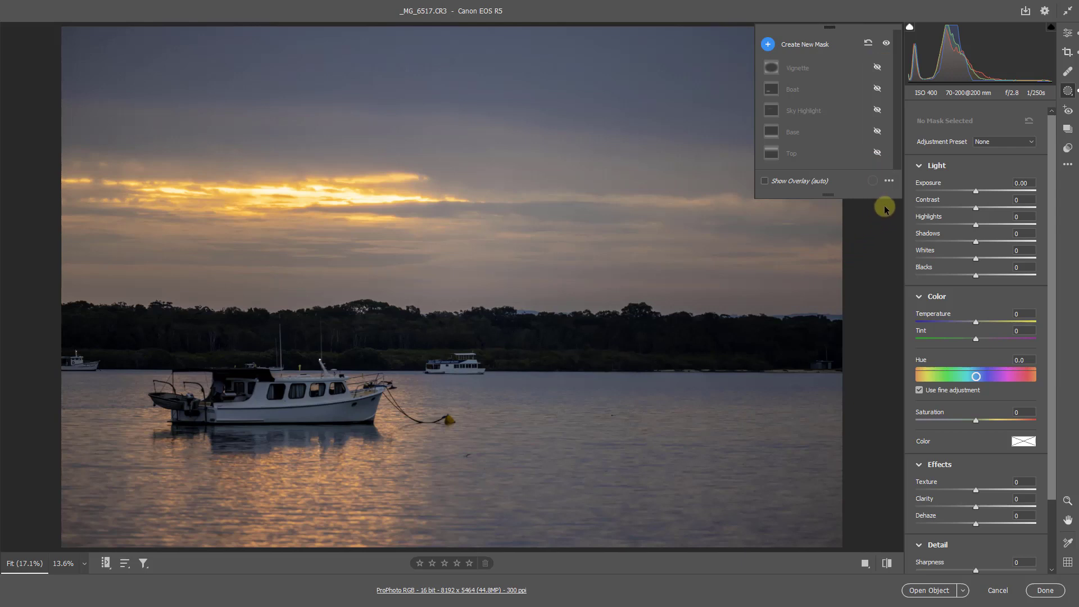
{"action": "left_click", "coordinate": [878, 153]}
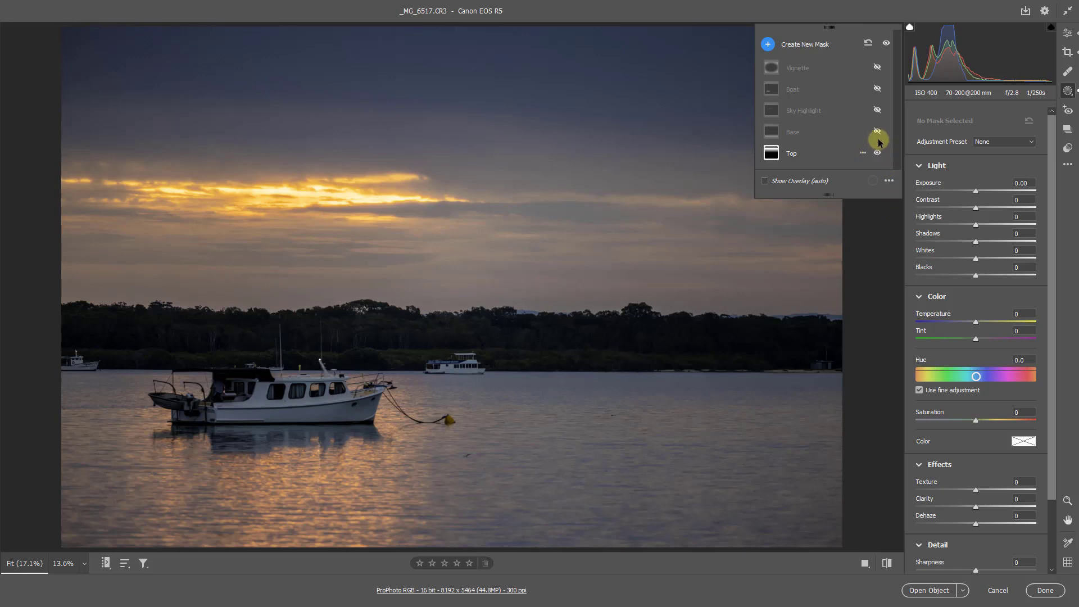
Switch the Base, Sky Highlight, Boat and Vignette masks back on, then return to the main edit panel.
{"action": "left_click", "coordinate": [878, 132]}
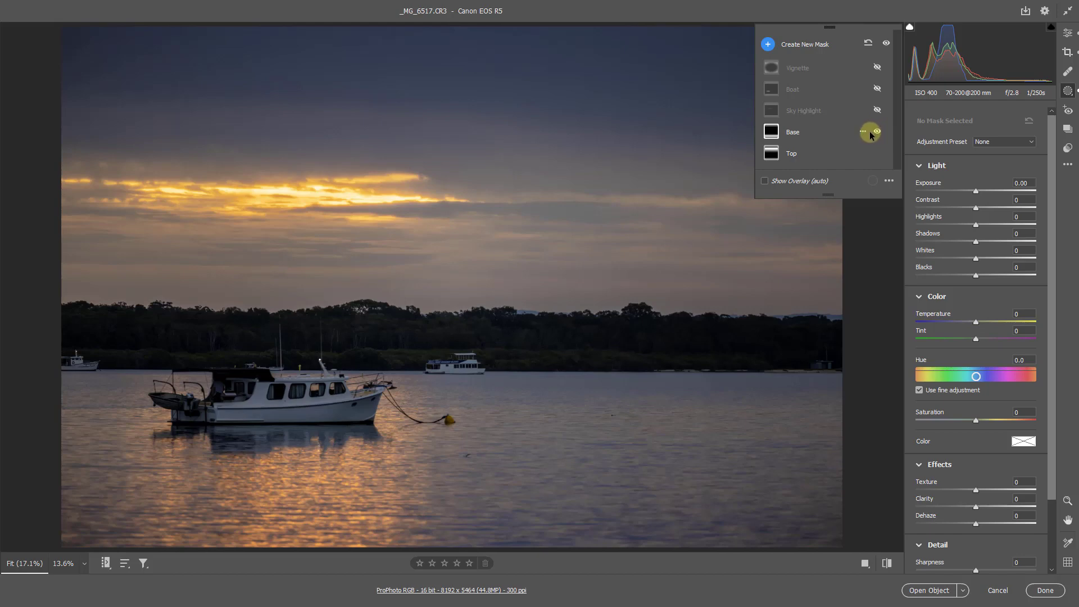
{"action": "left_click", "coordinate": [878, 110]}
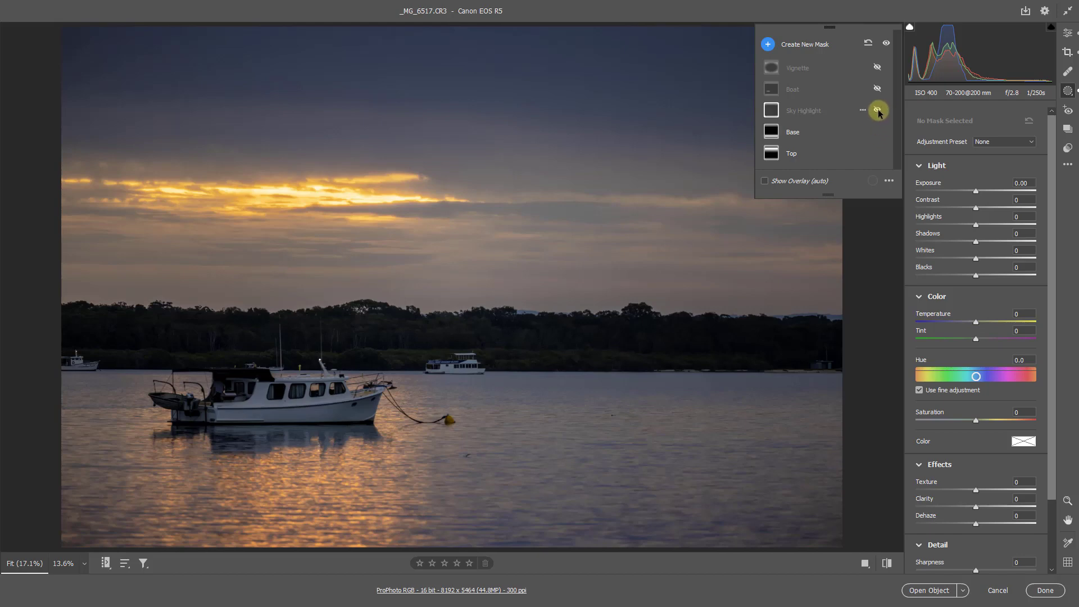
{"action": "left_click", "coordinate": [878, 111]}
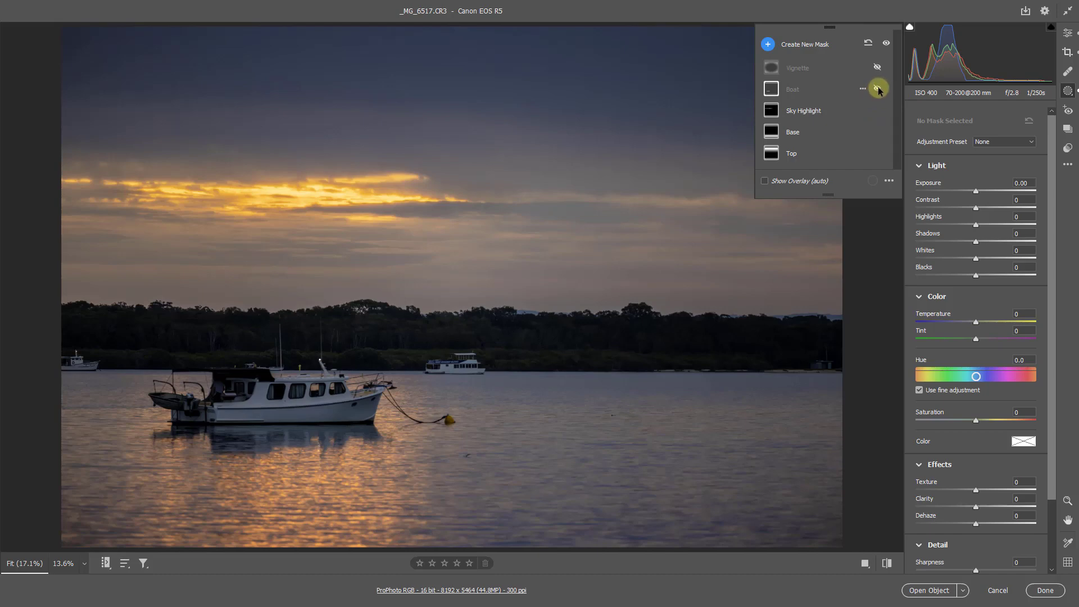
{"action": "left_click", "coordinate": [877, 88]}
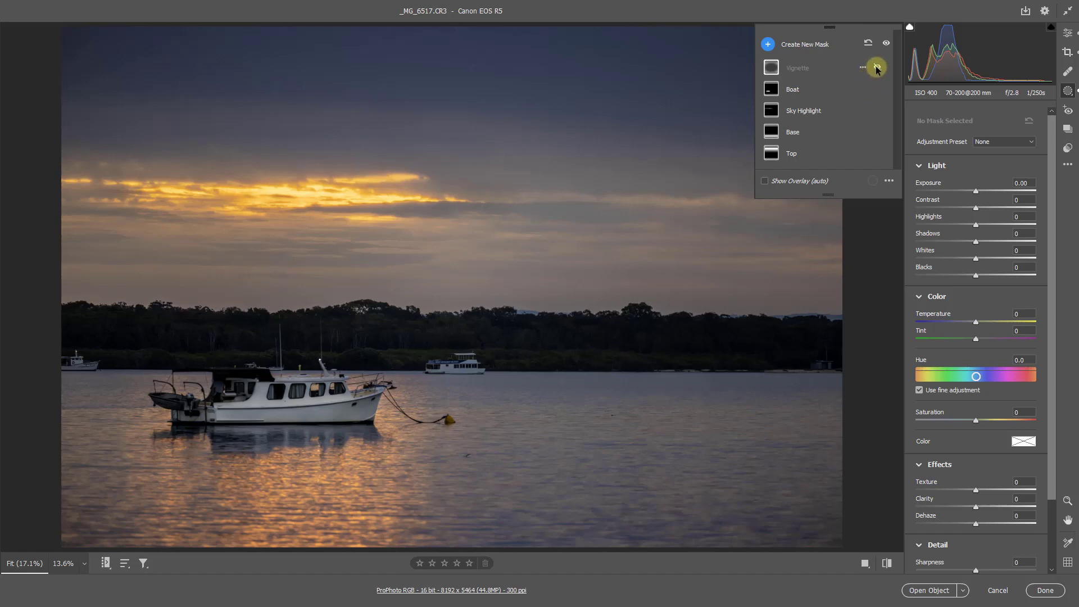
{"action": "left_click", "coordinate": [877, 68]}
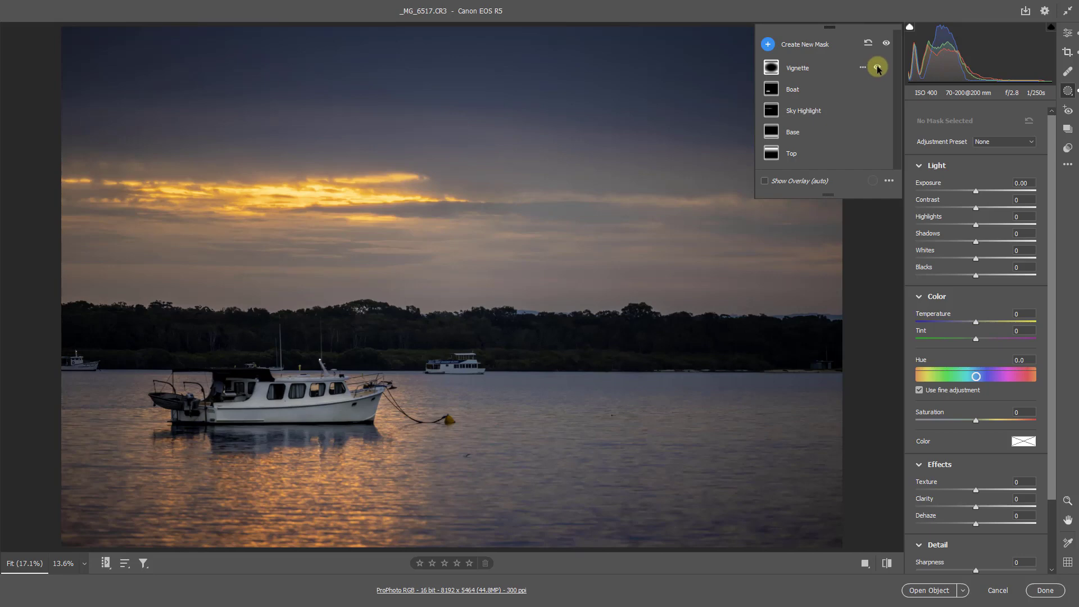
{"action": "left_click", "coordinate": [1068, 34]}
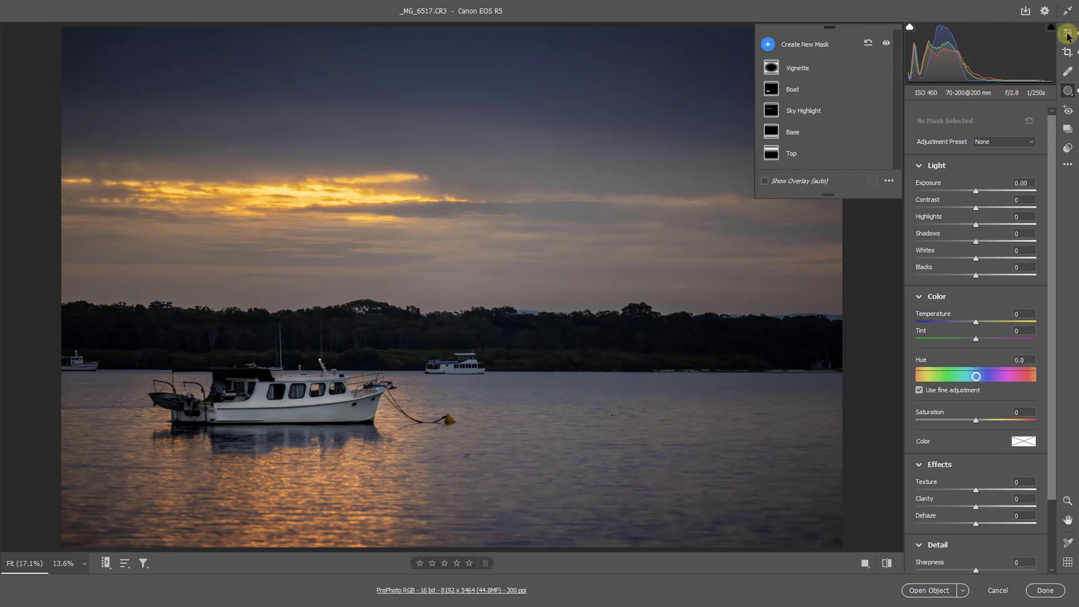